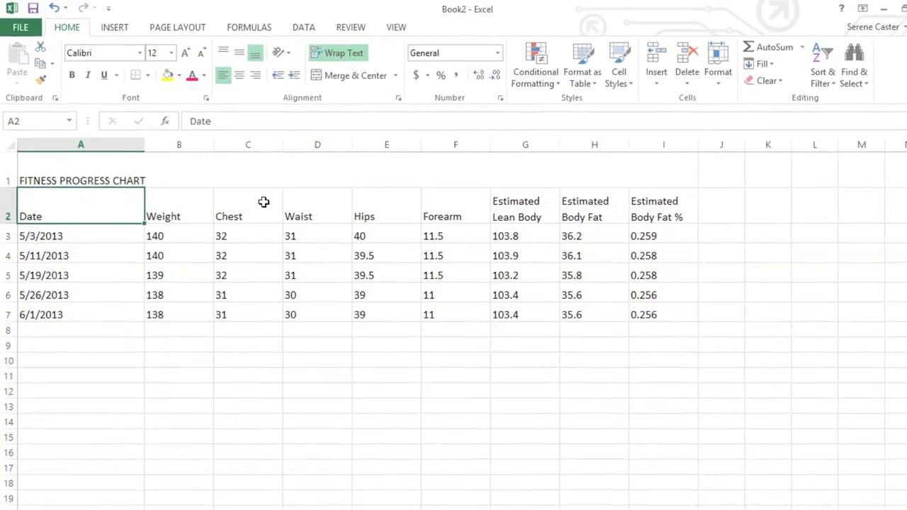
Step: Set the title in A1 to 24 point, then increase it once to 26 point
click(172, 178)
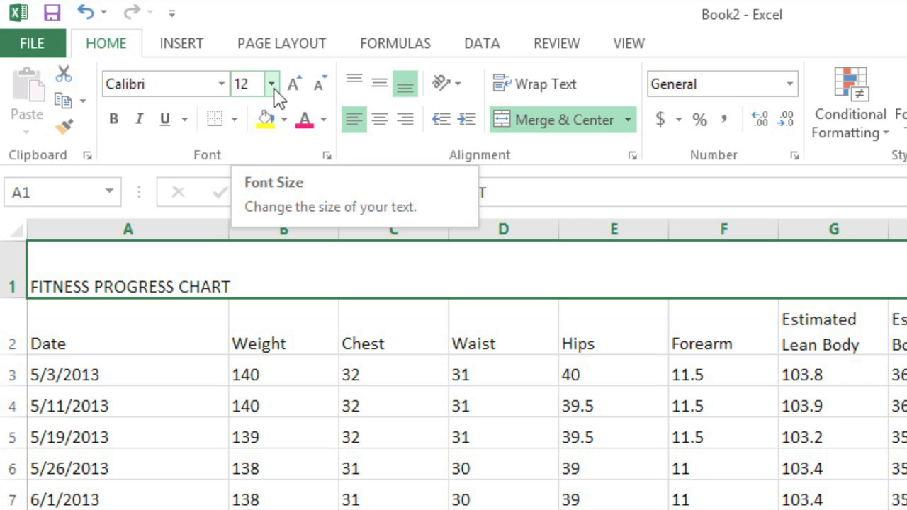
click(271, 85)
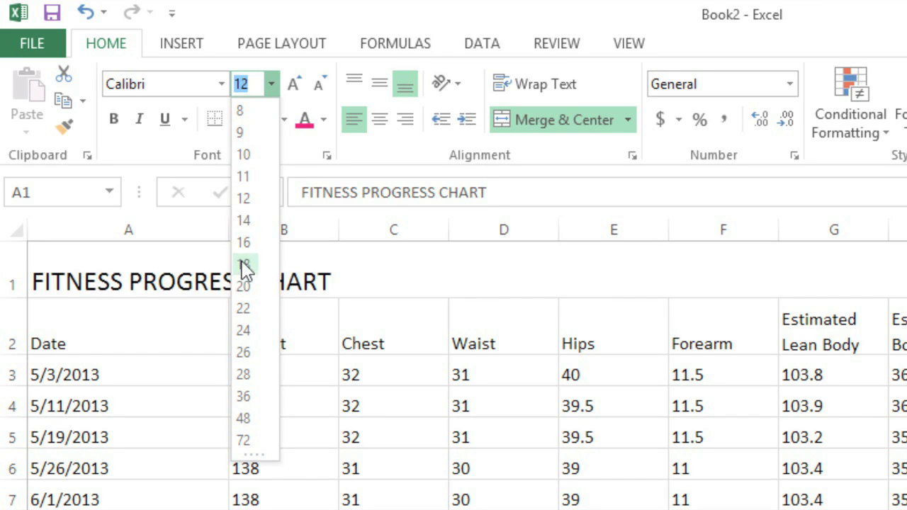
click(243, 331)
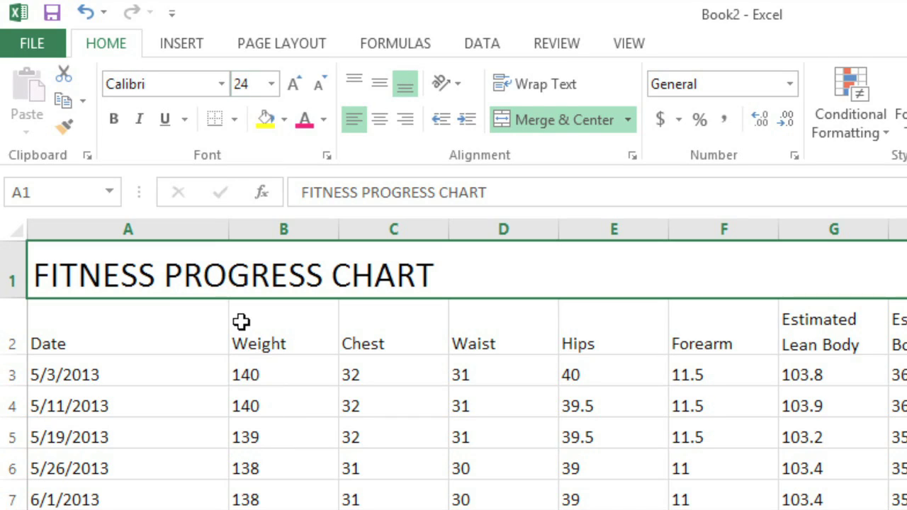
click(293, 85)
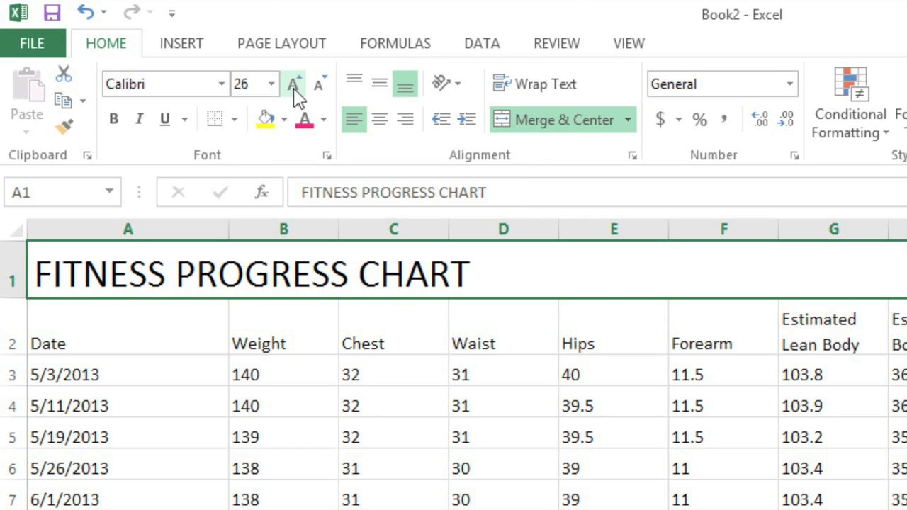
Step: Apply the Century Gothic font to the FITNESS PROGRESS CHART title in A1
click(222, 84)
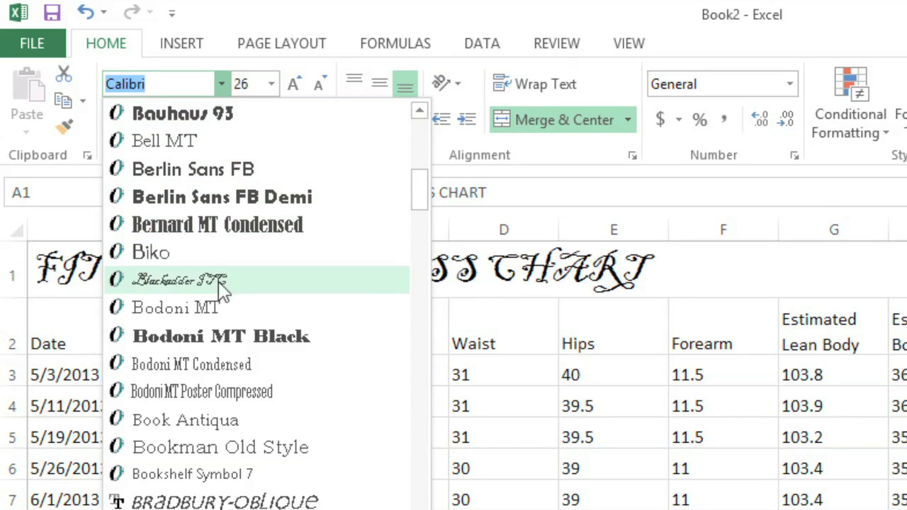
click(417, 338)
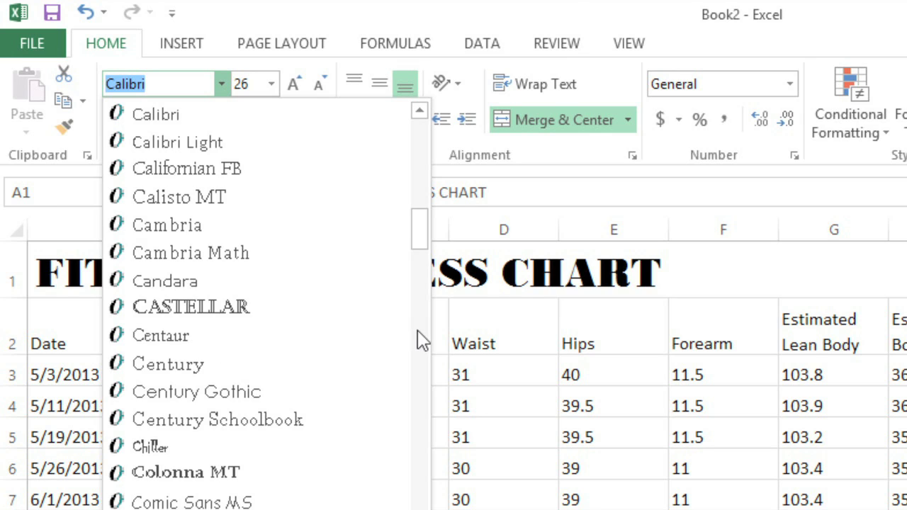
click(275, 394)
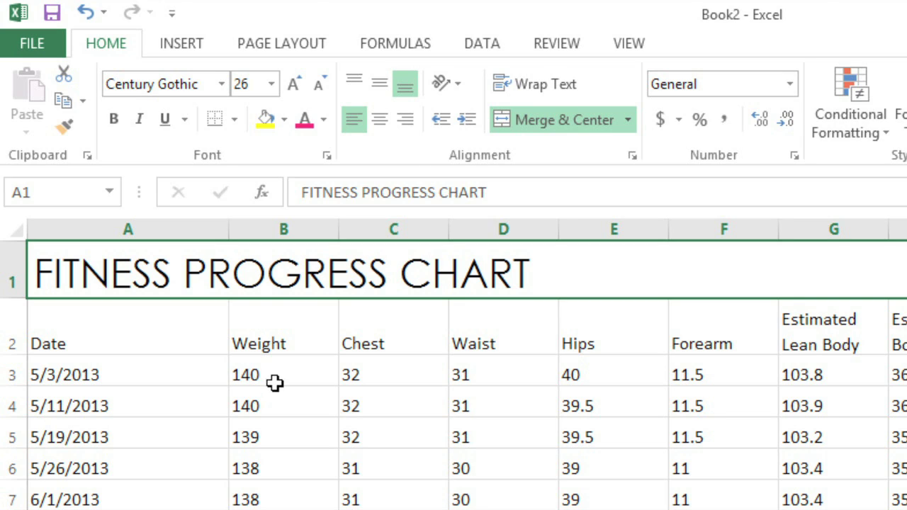
click(328, 130)
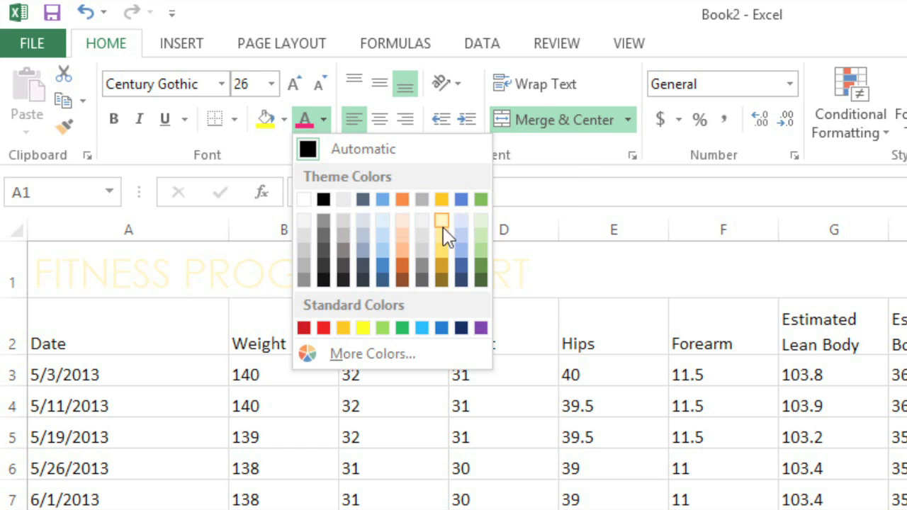
Step: Colour the title a custom pink chosen from the More Colors Standard palette
click(302, 350)
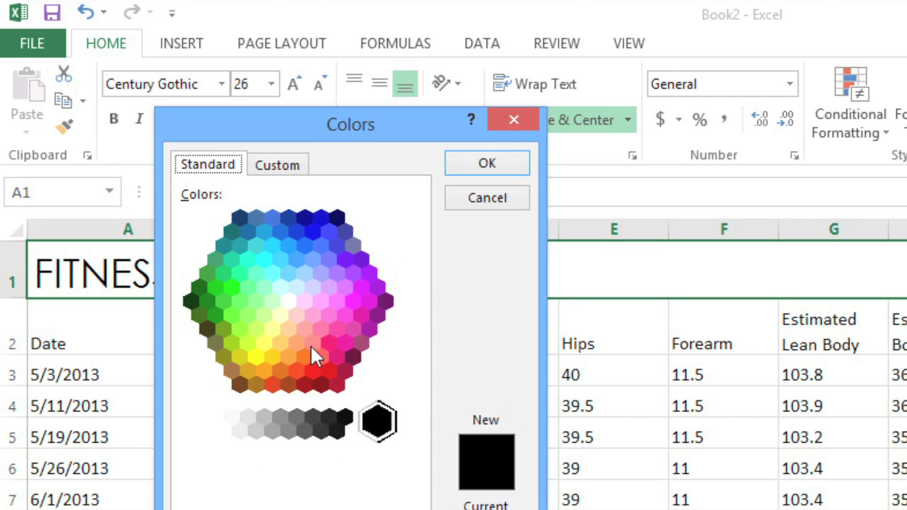
click(328, 345)
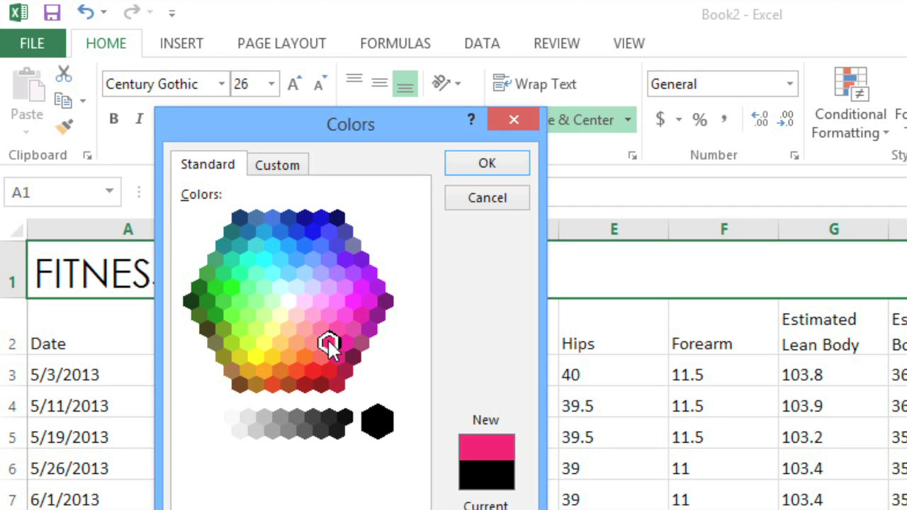
click(520, 170)
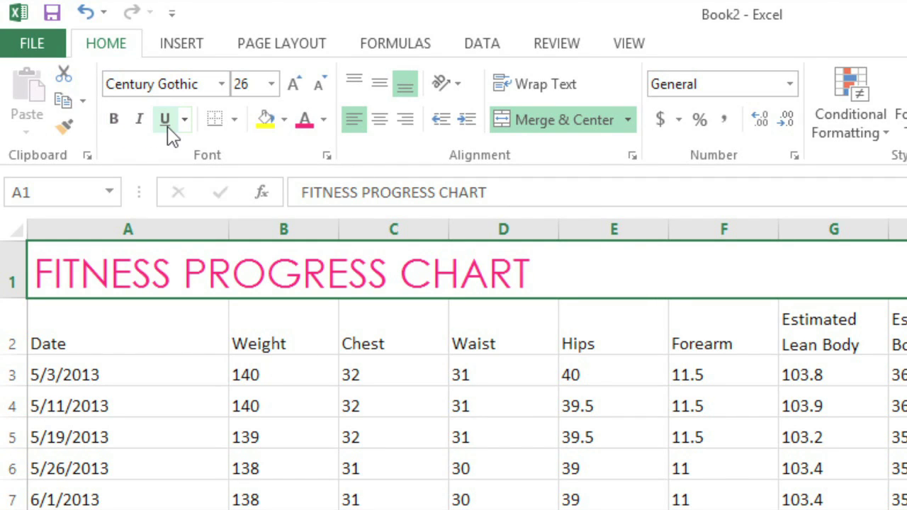
Step: Bold the 26-point pink Century Gothic title in A1
click(119, 129)
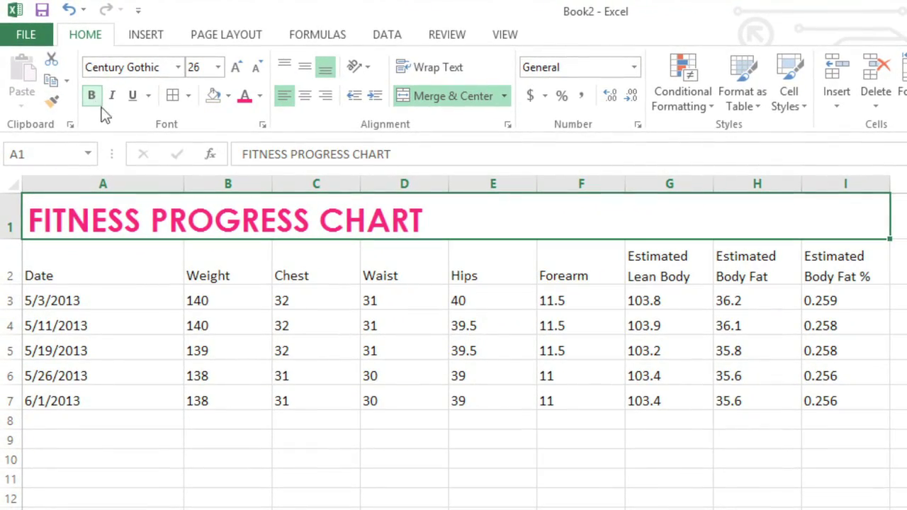
drag(116, 263, 844, 261)
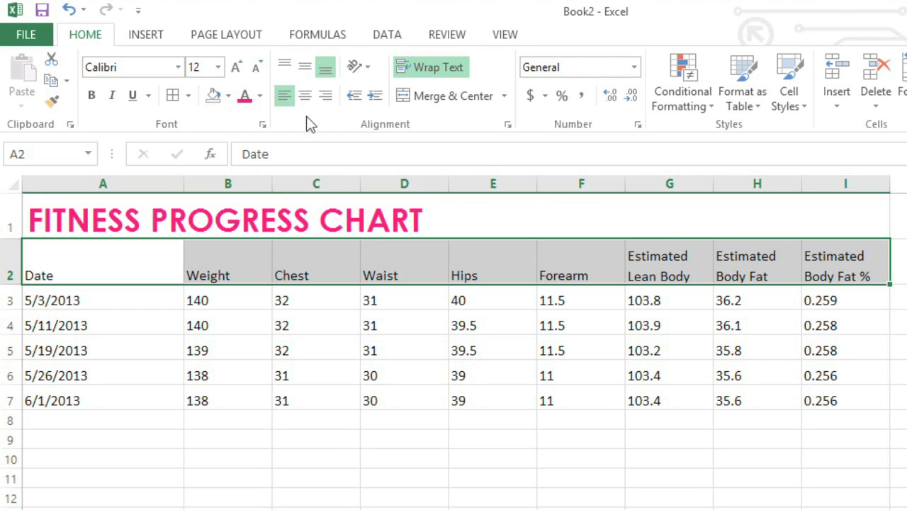
Step: Fill header cells A2:I2 with Black, Text 1, Lighter 35% and make their text white
click(229, 97)
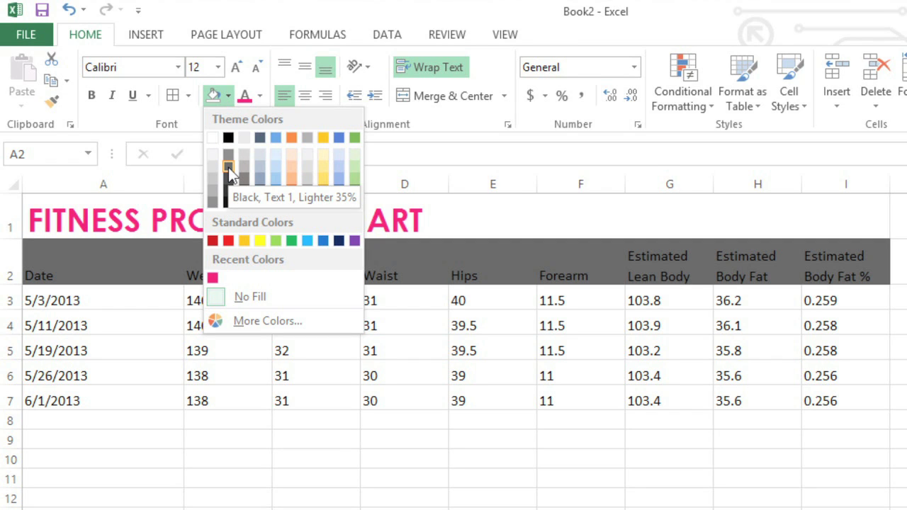
click(229, 167)
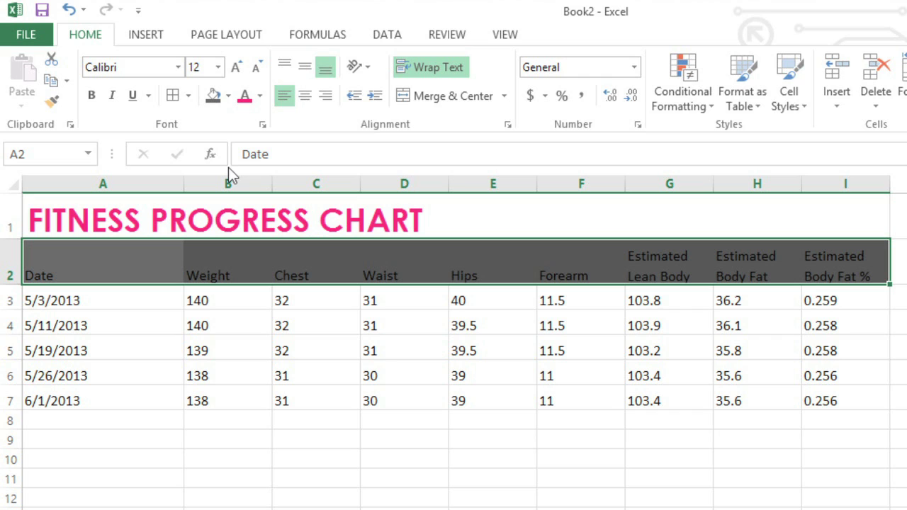
click(263, 102)
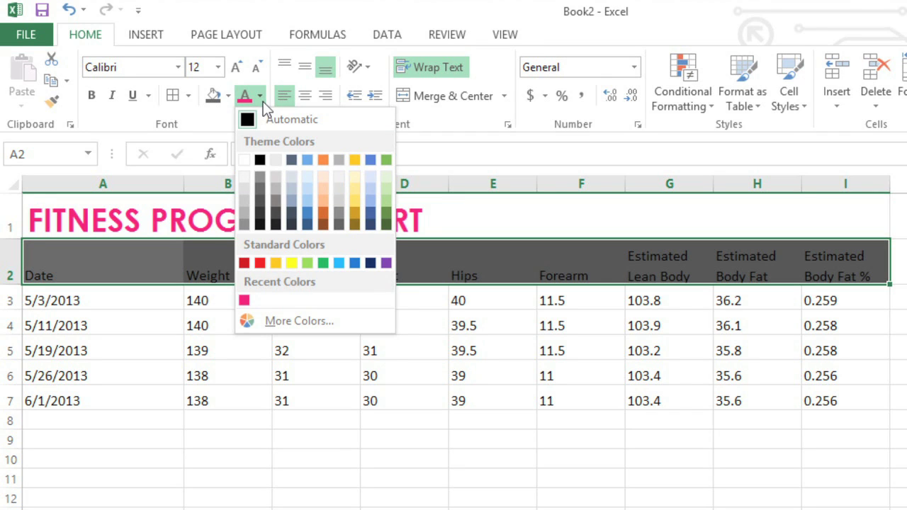
click(244, 161)
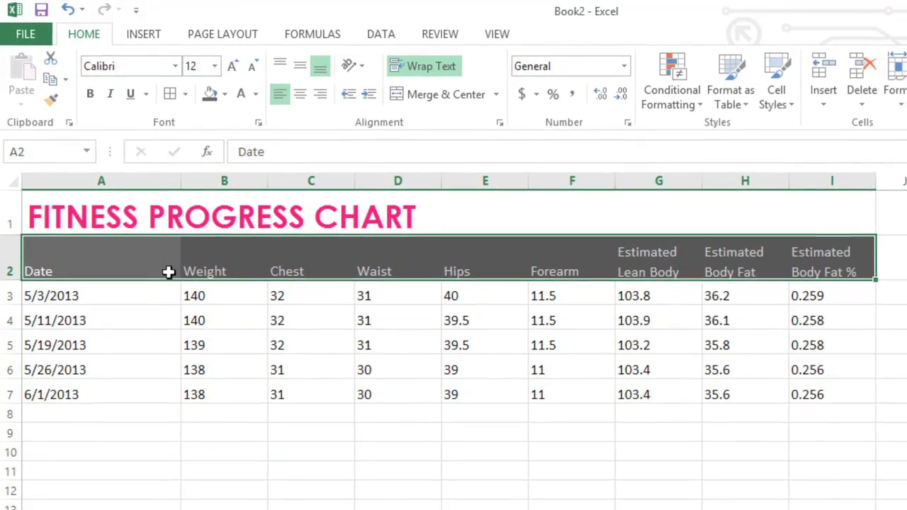
click(155, 299)
Step: Apply the 40% - Accent3 cell style to data cells A3:I7
drag(150, 291, 811, 382)
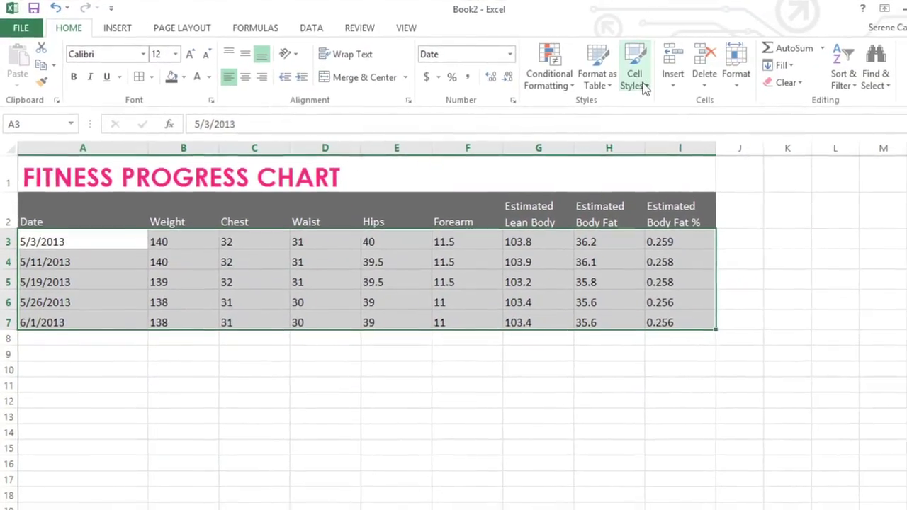
click(624, 80)
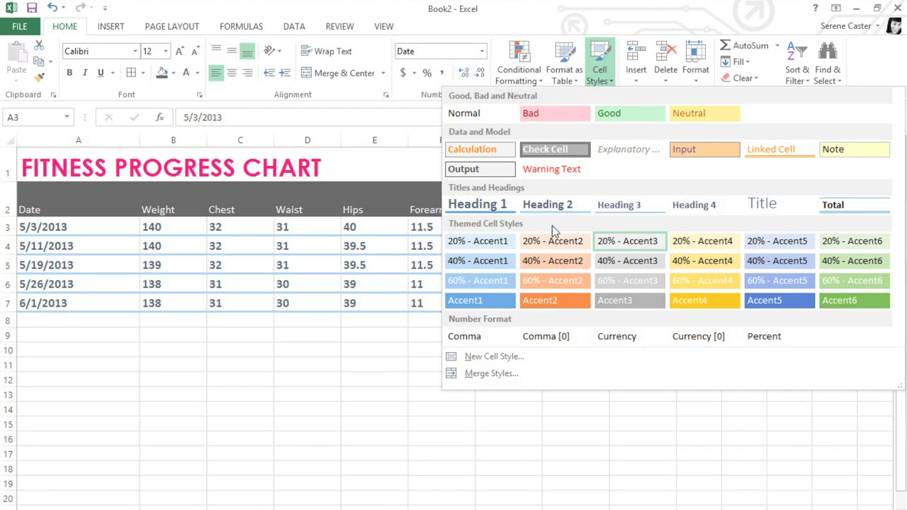
click(614, 262)
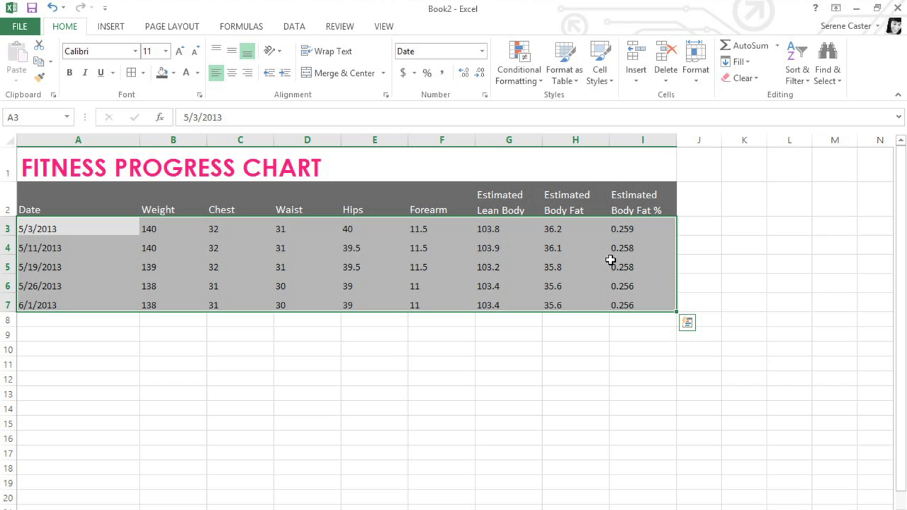
Step: Apply All Borders to the whole table range A2:I7
click(632, 199)
drag(618, 209, 122, 302)
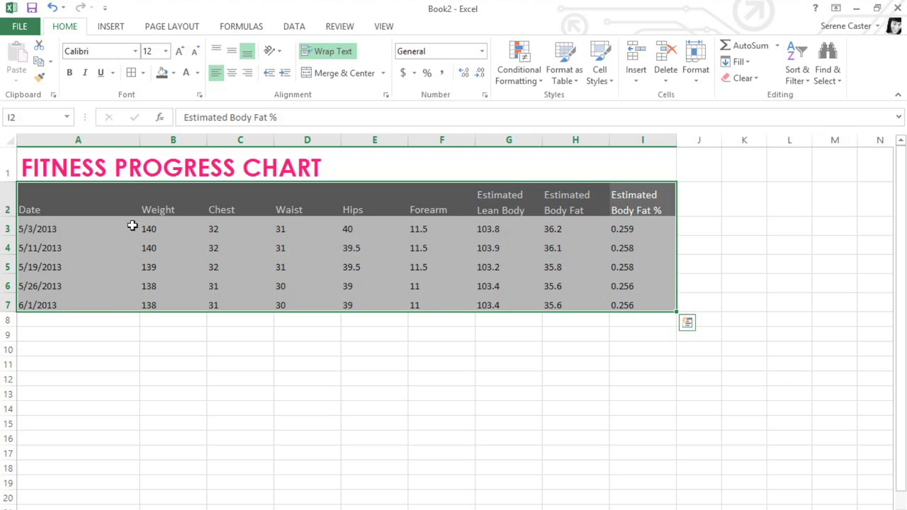
click(143, 73)
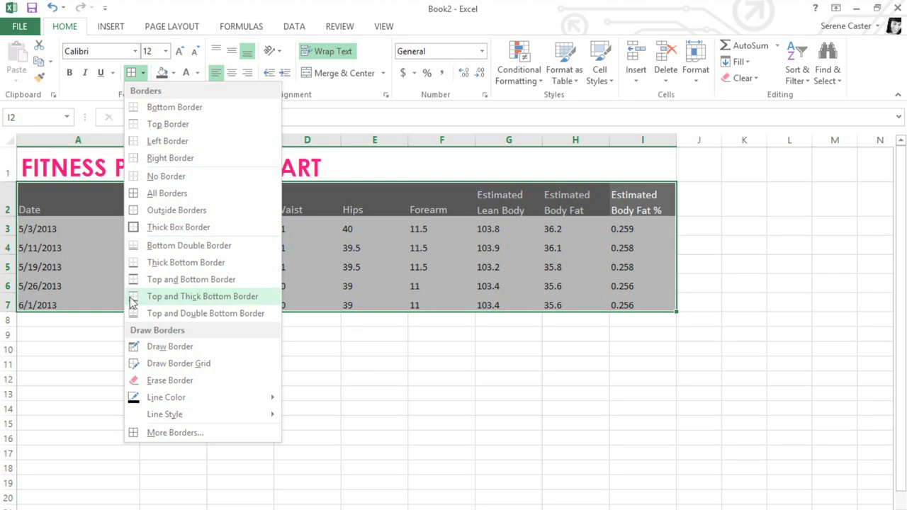
mouse_move(136, 402)
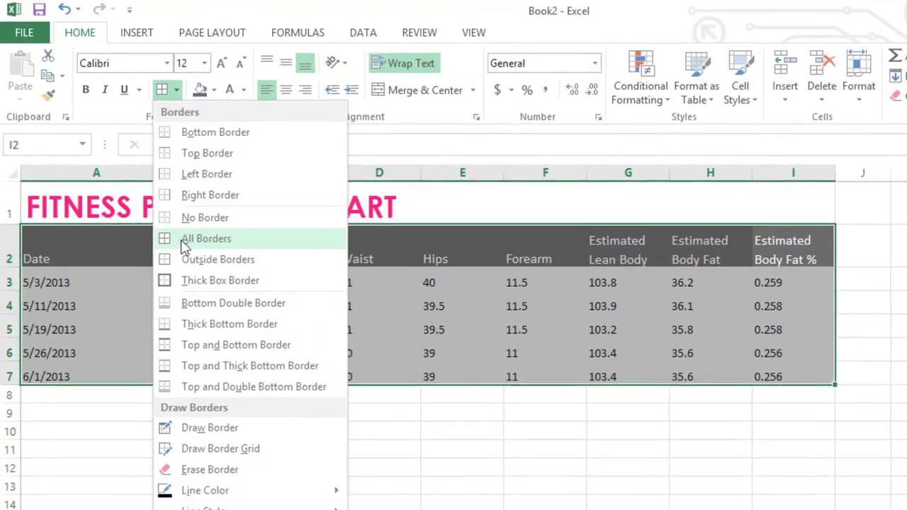
click(186, 244)
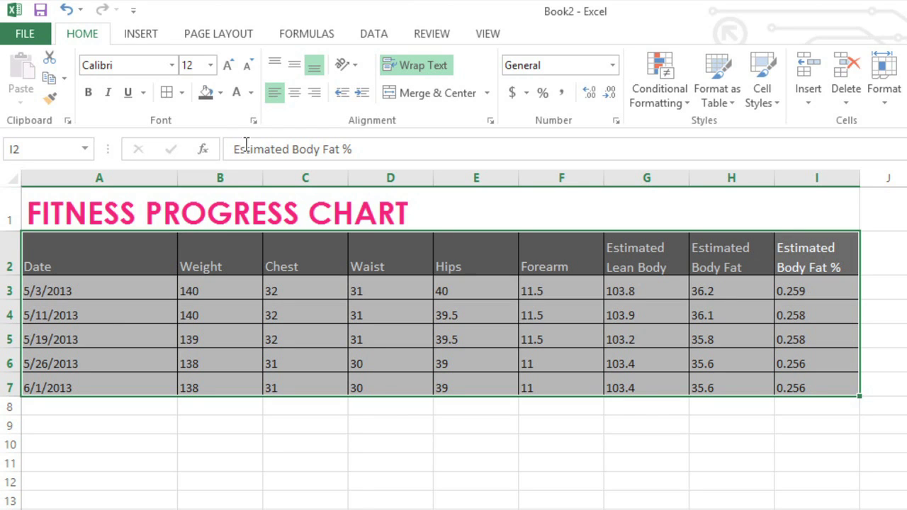
Step: Apply Center and Middle Align to all text in A2:I7
click(294, 98)
click(315, 99)
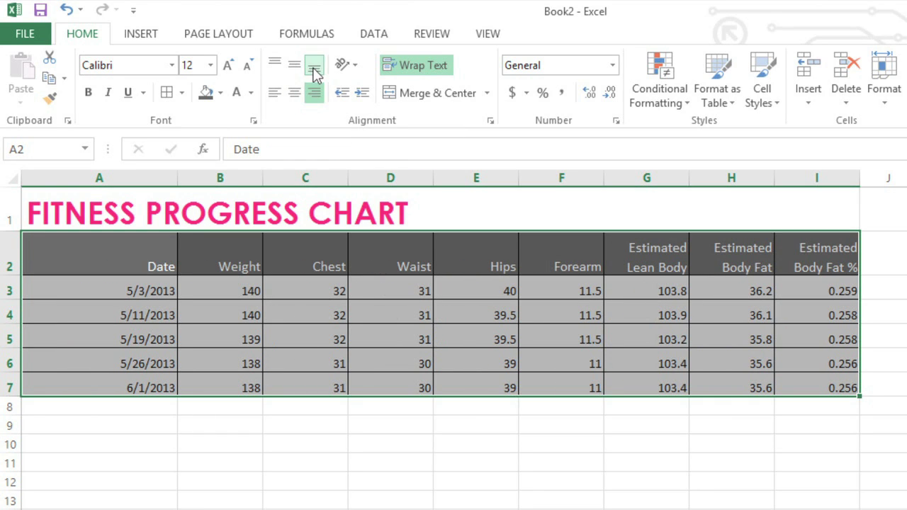
click(296, 66)
click(278, 67)
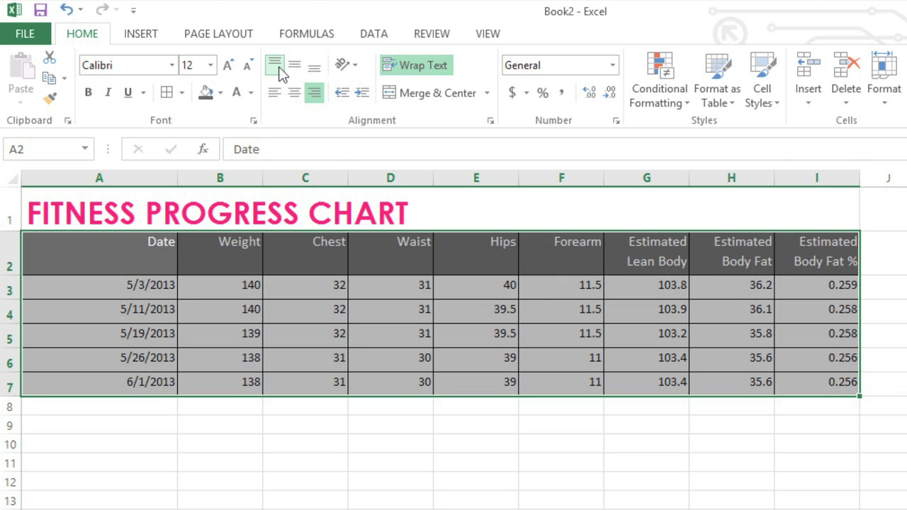
click(294, 67)
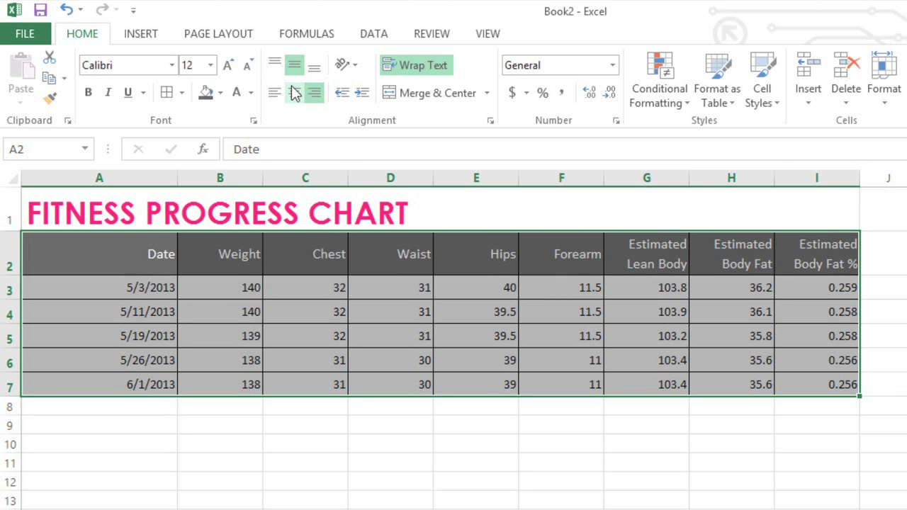
click(294, 94)
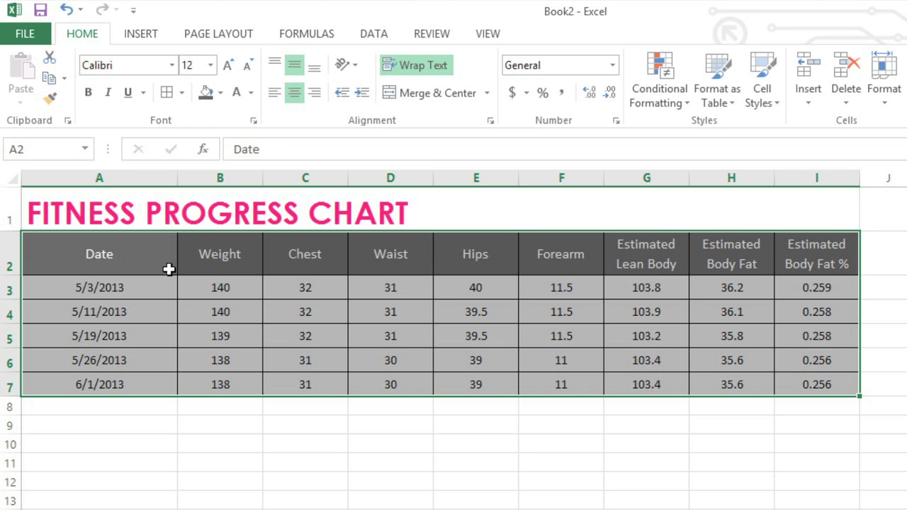
drag(161, 282, 152, 382)
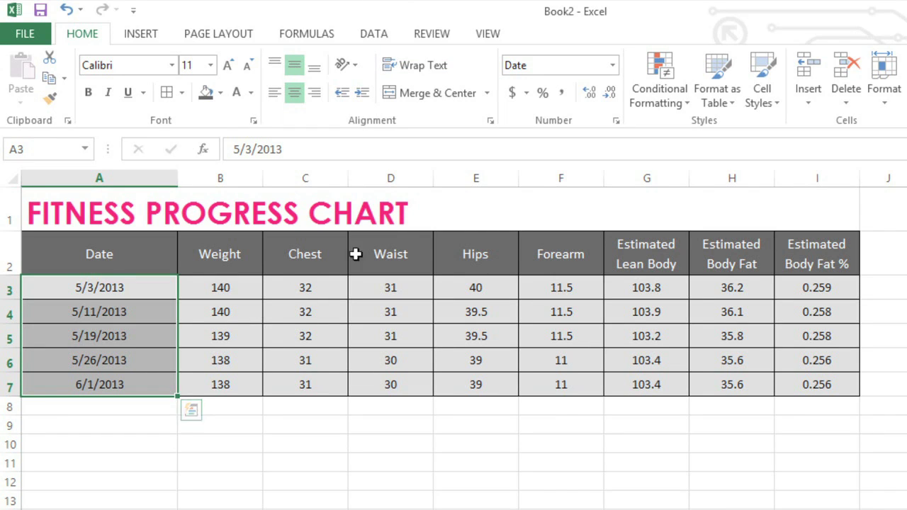
Step: Apply the Long Date number format to the dates in A3:A7
click(614, 66)
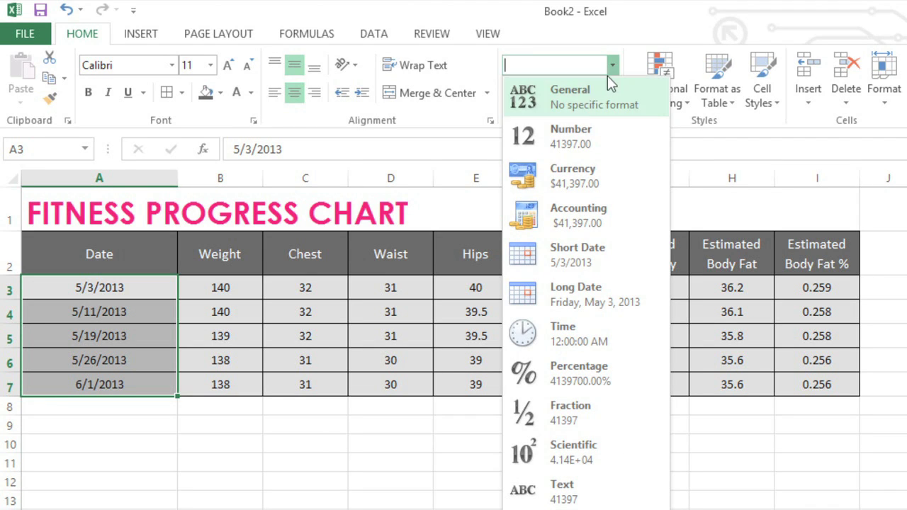
click(527, 296)
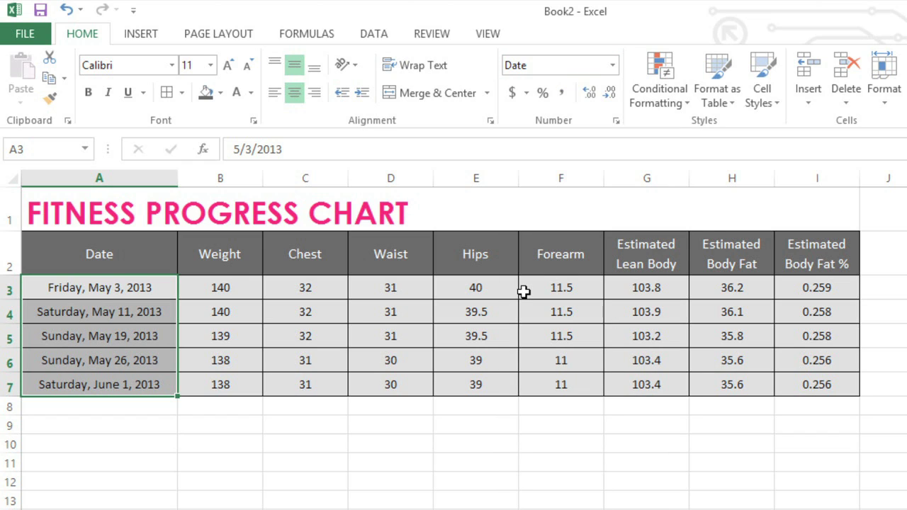
Step: Format the Estimated Body Fat % values in I3:I7 as Percentage, e.g. 25.90%
click(787, 297)
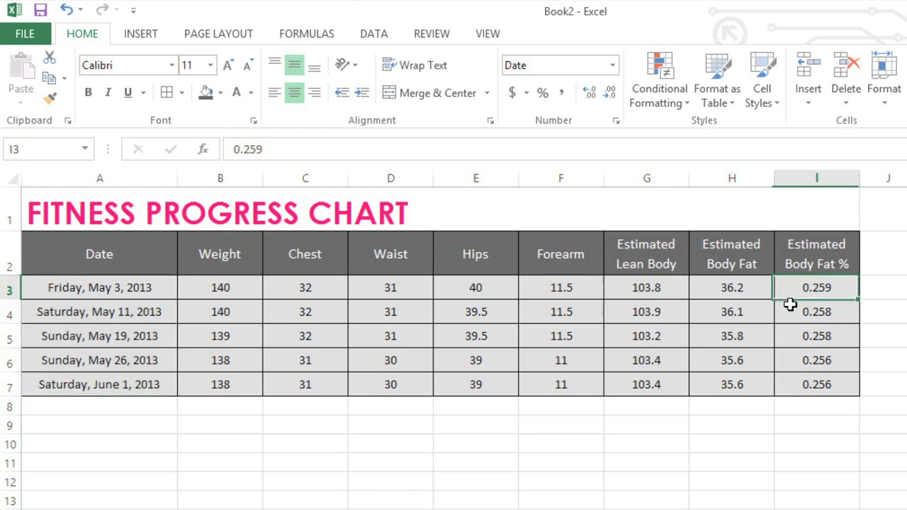
drag(791, 305, 790, 385)
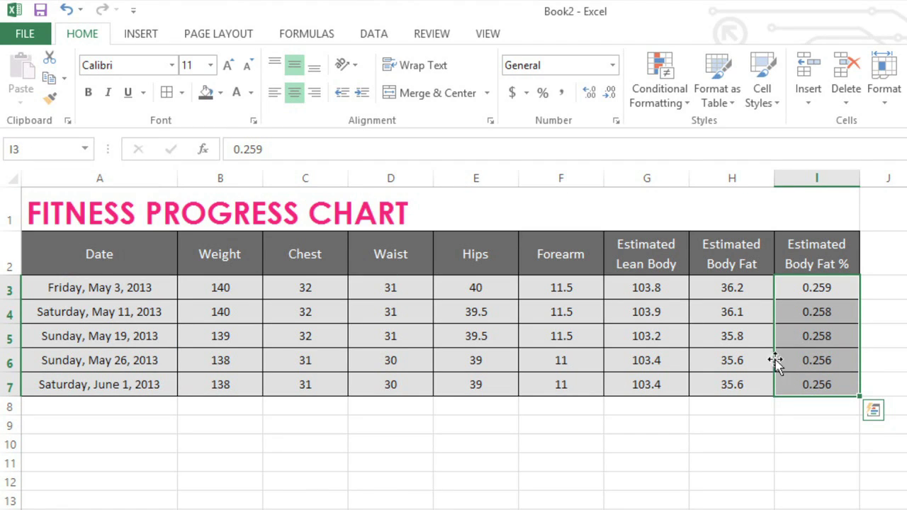
click(614, 66)
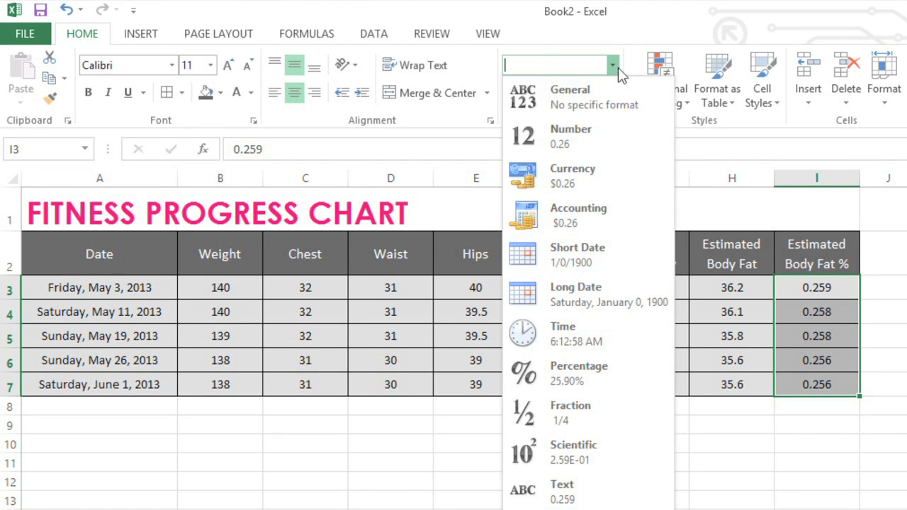
click(526, 373)
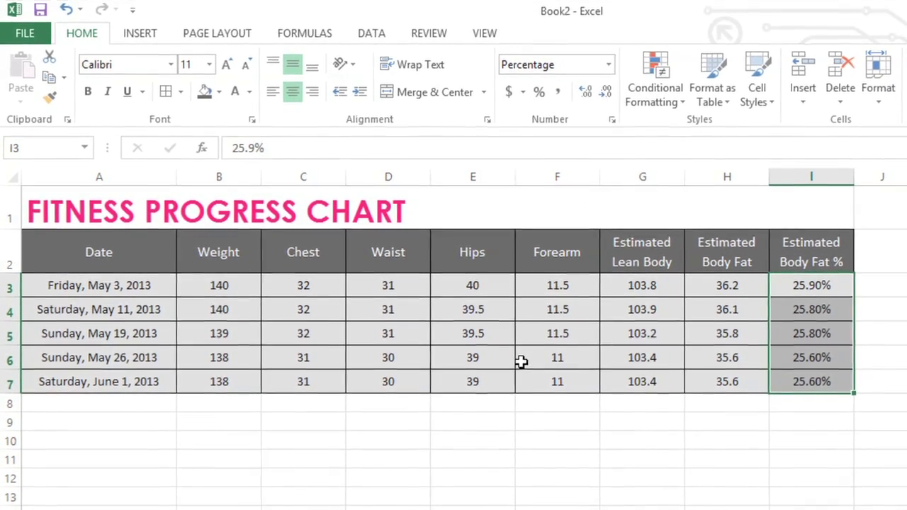